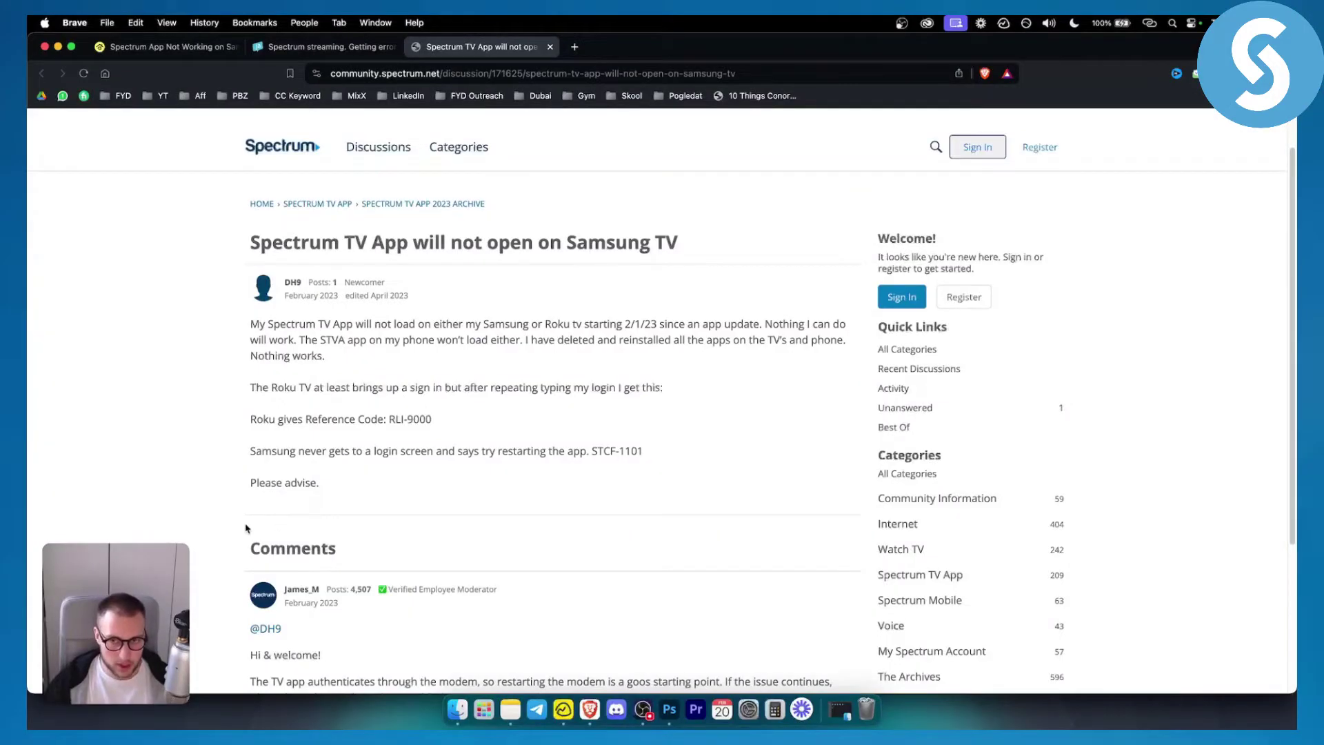
scroll(408, 388, down, 2)
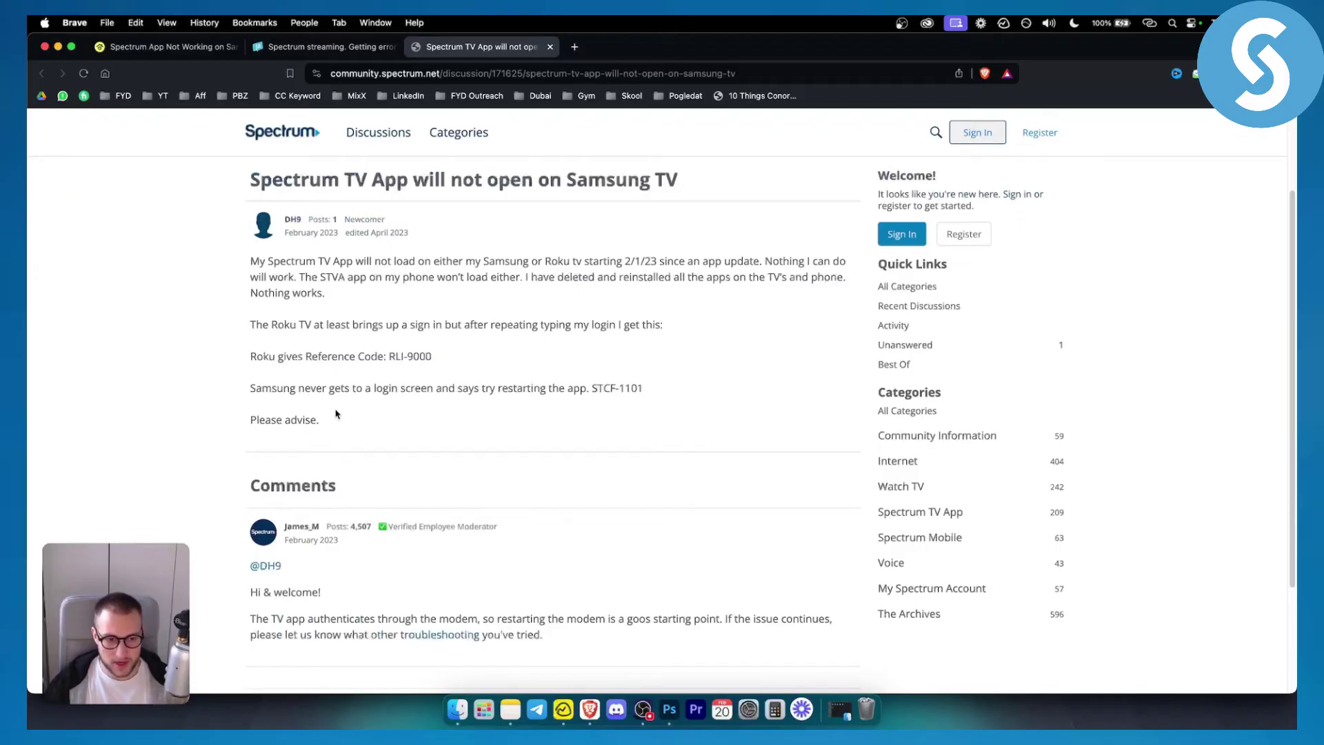
scroll(334, 410, down, 2)
- Highlight the moderator's modem-restart advice, then go to the JustAnswer STCF-1101 page
drag(253, 564, 607, 561)
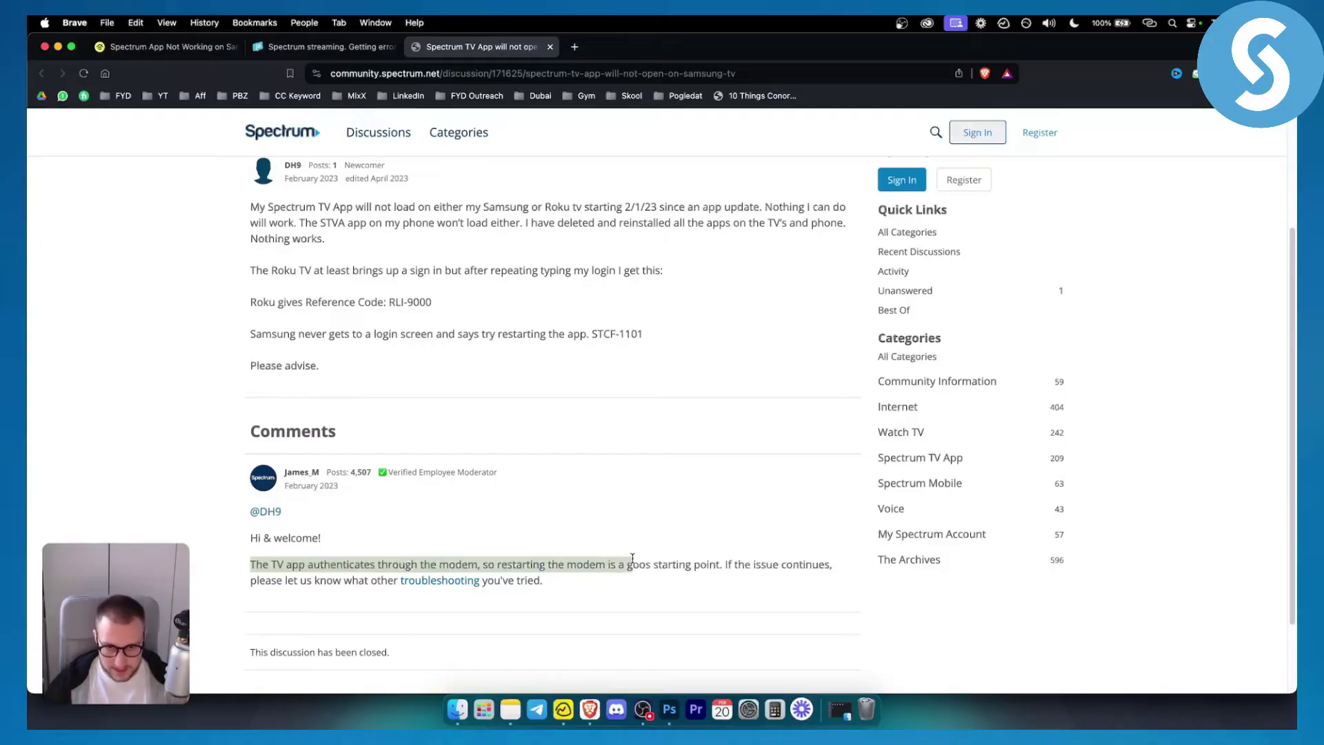
drag(608, 560, 710, 564)
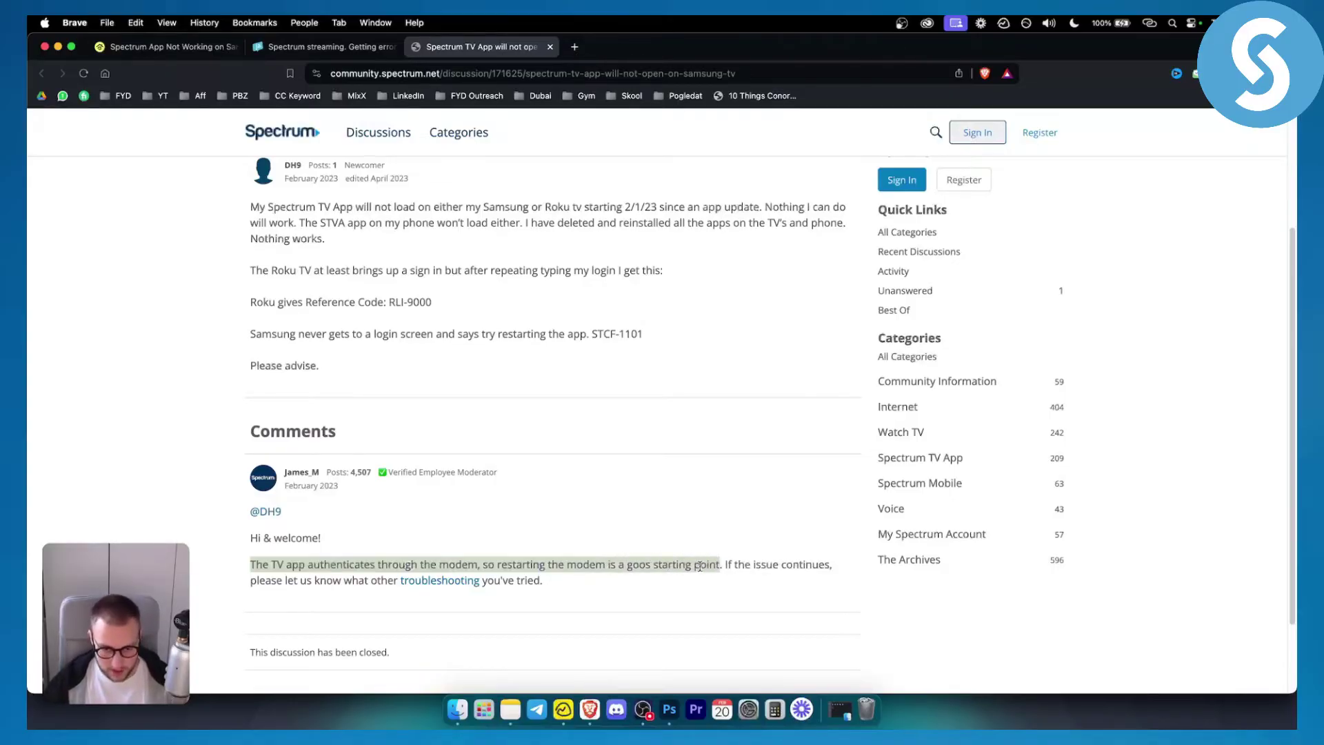
scroll(697, 564, up, 3)
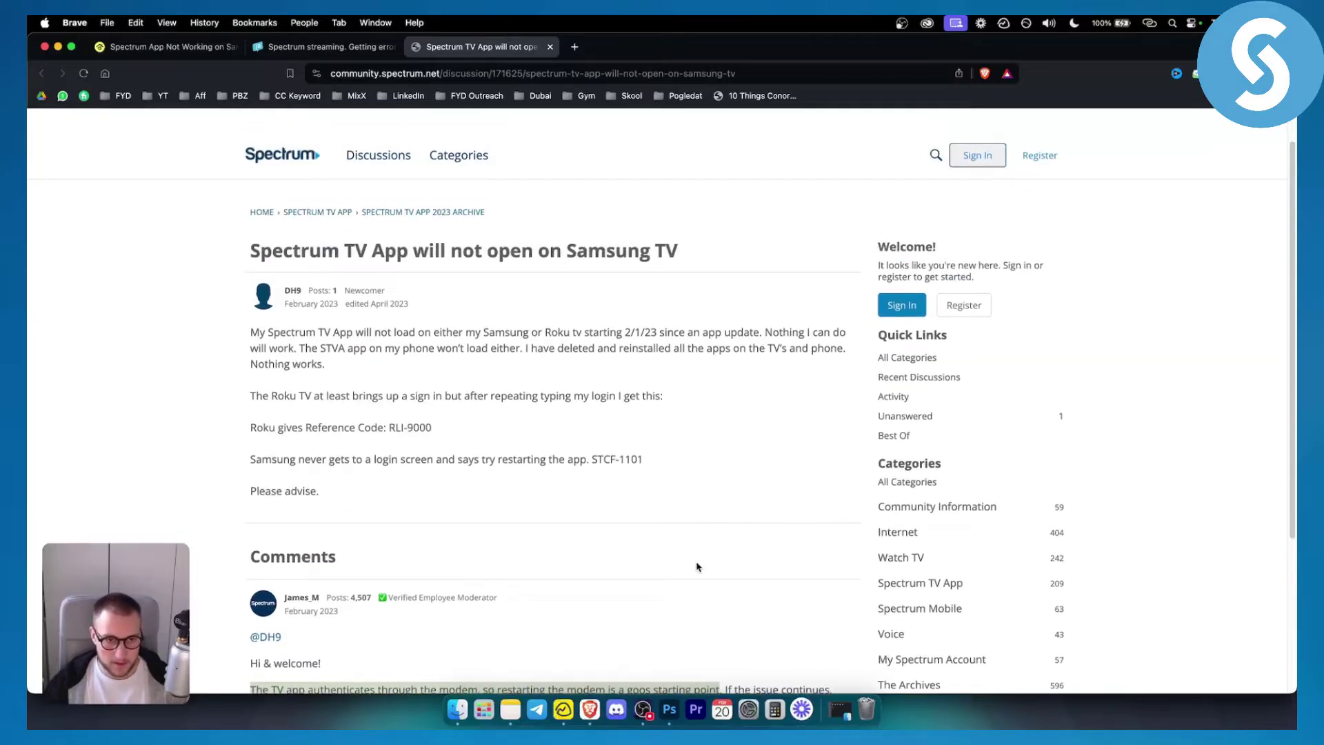
scroll(657, 497, down, 5)
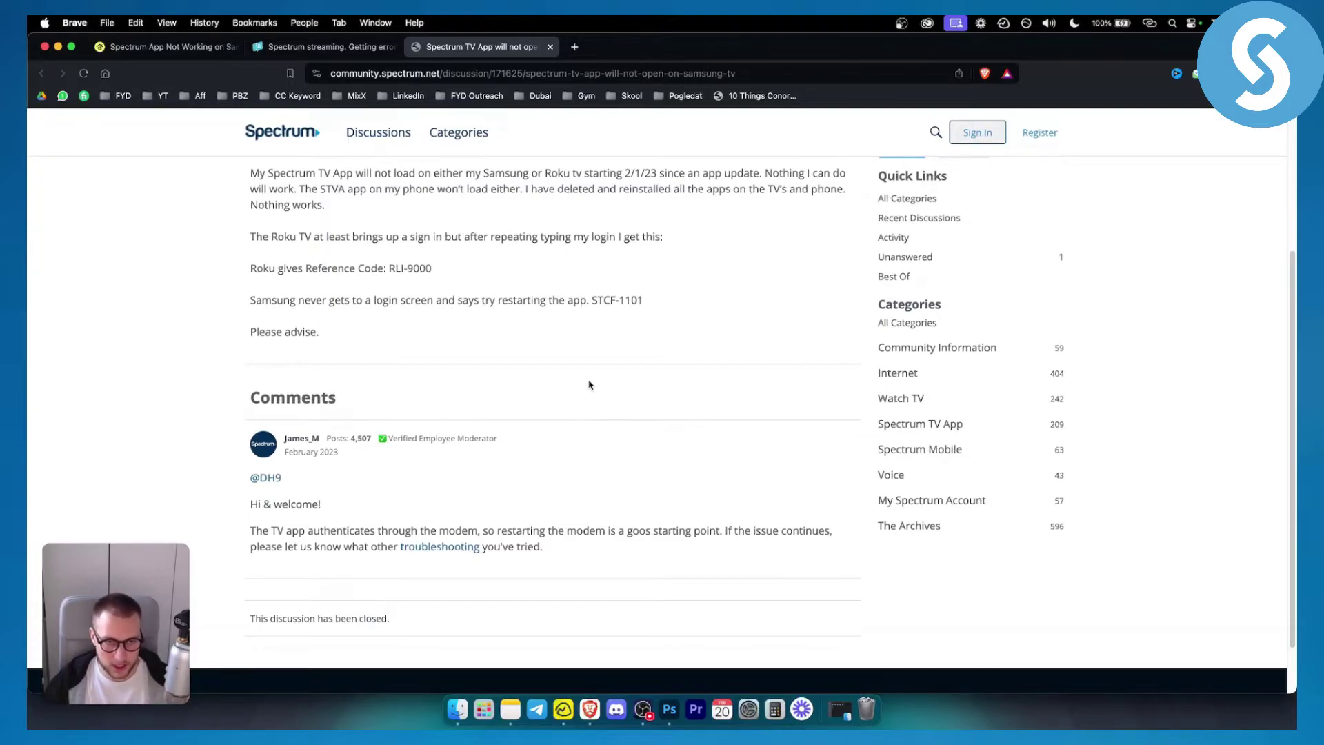
scroll(587, 385, up, 3)
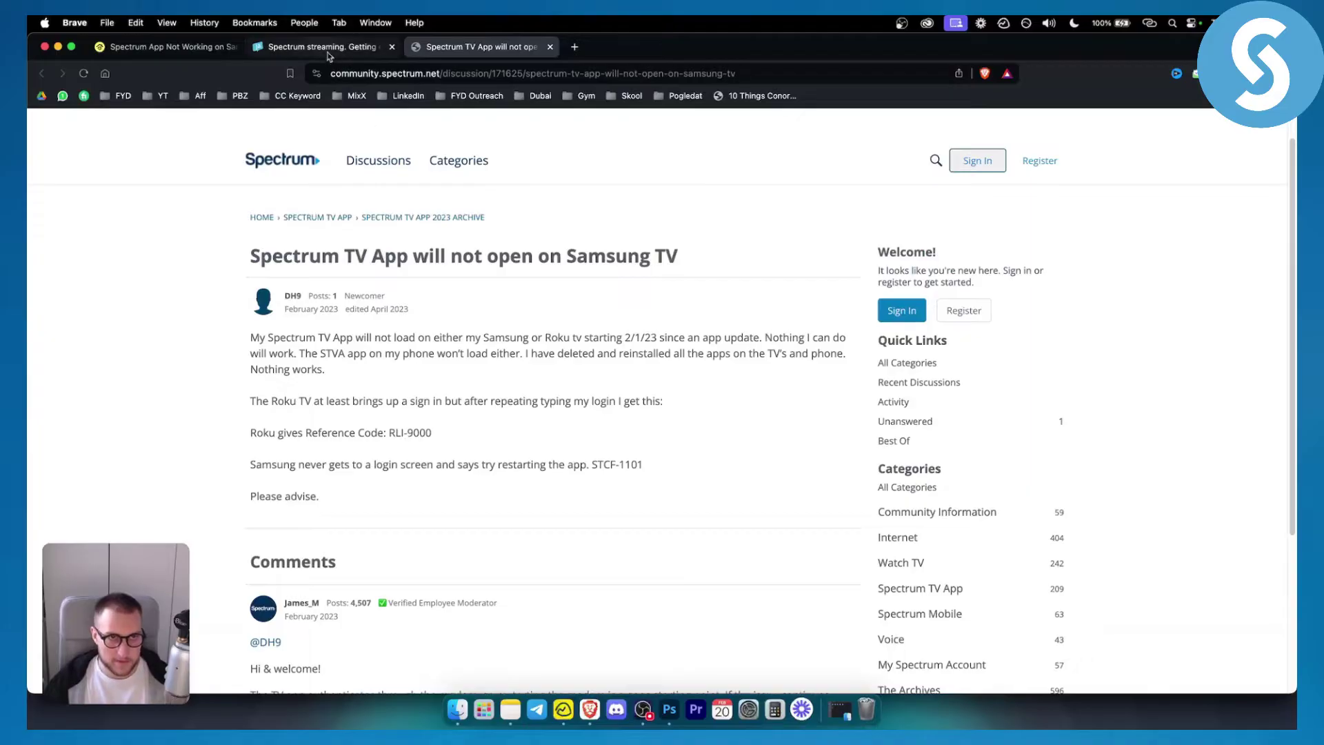
click(326, 48)
click(1190, 290)
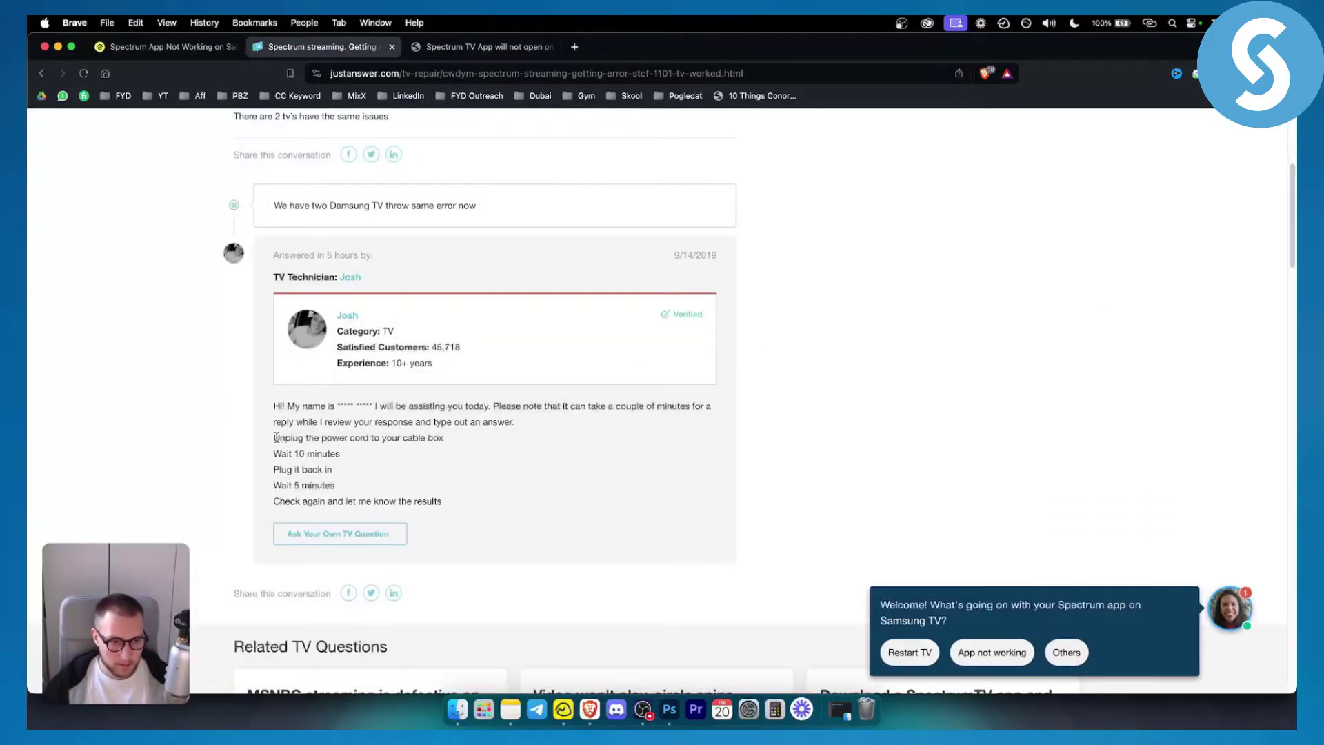
drag(275, 436, 476, 442)
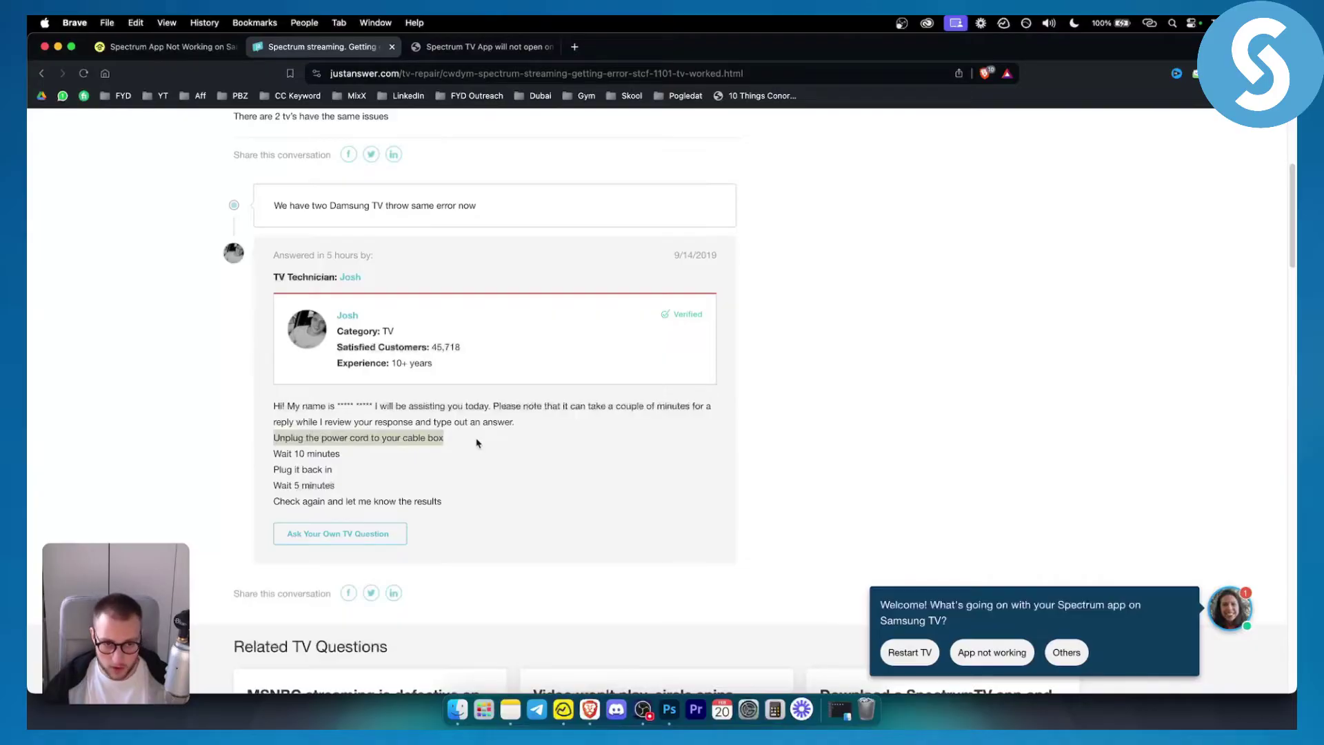
drag(275, 453, 372, 455)
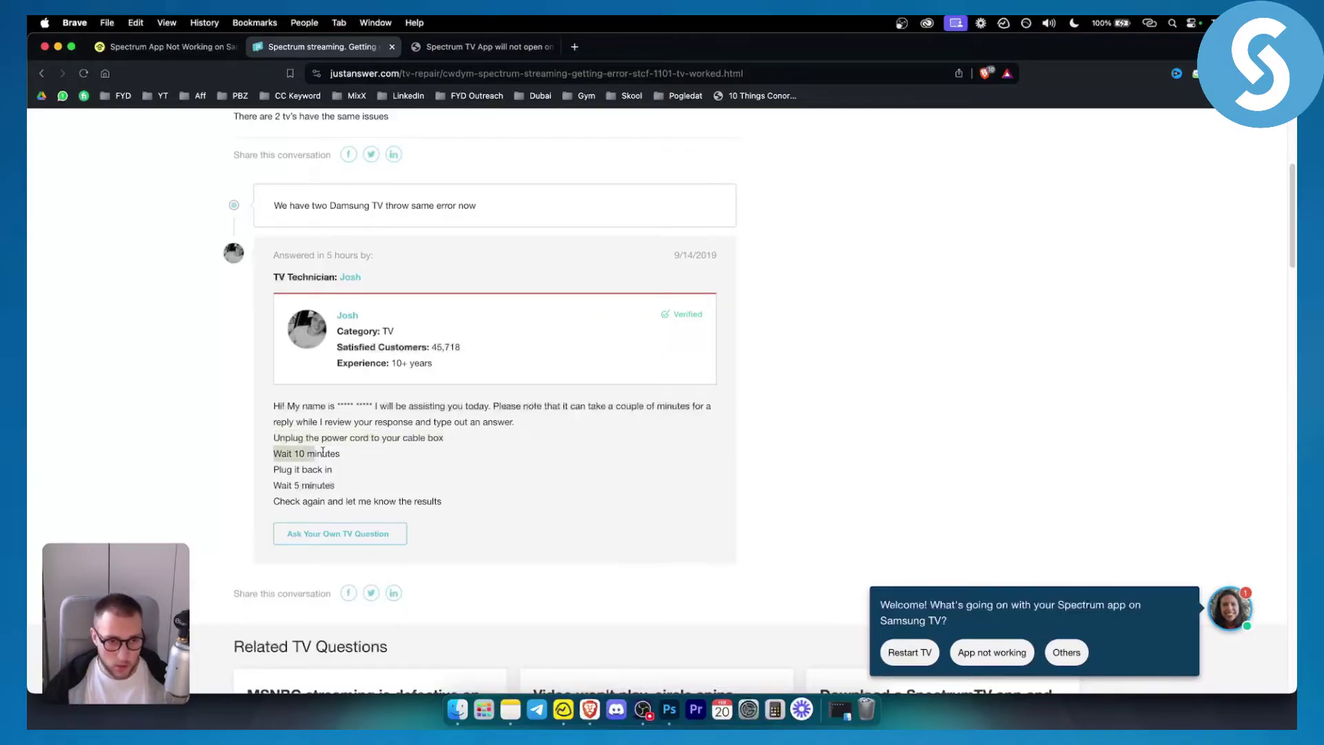
drag(271, 469, 400, 465)
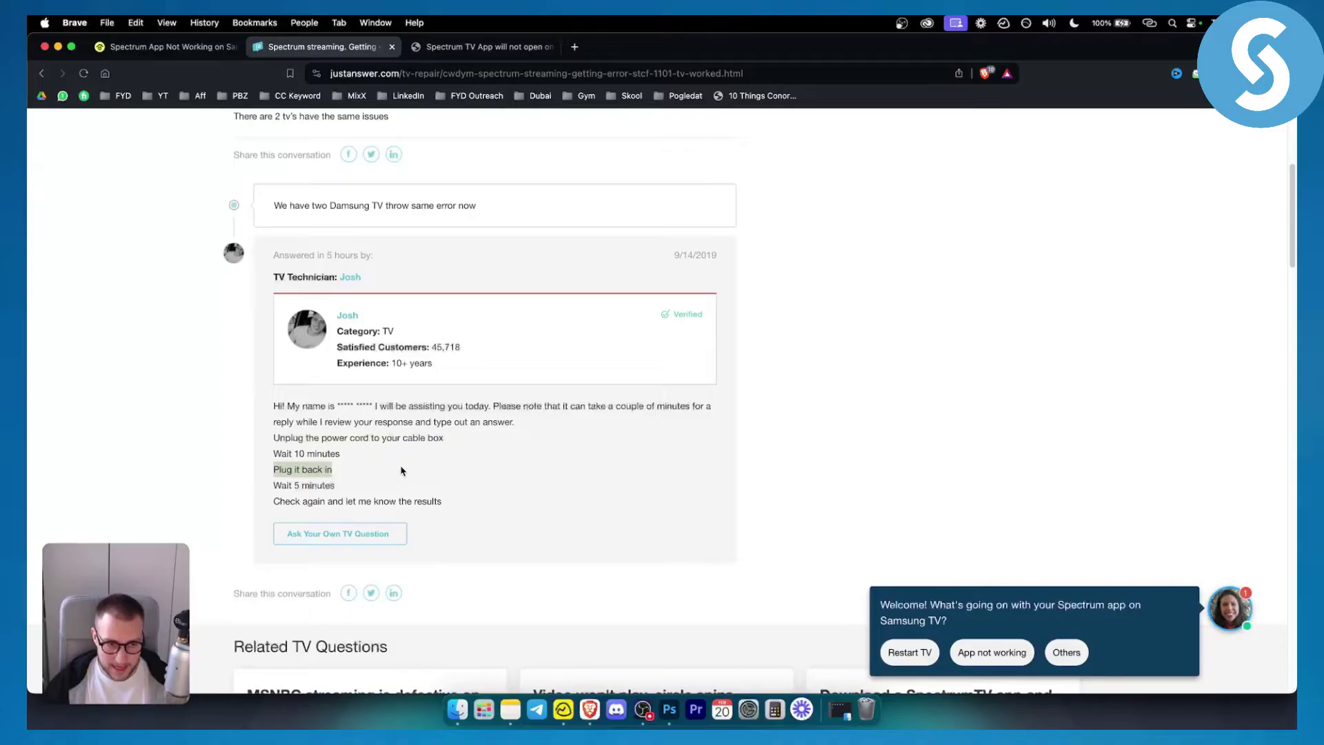
drag(271, 486, 380, 488)
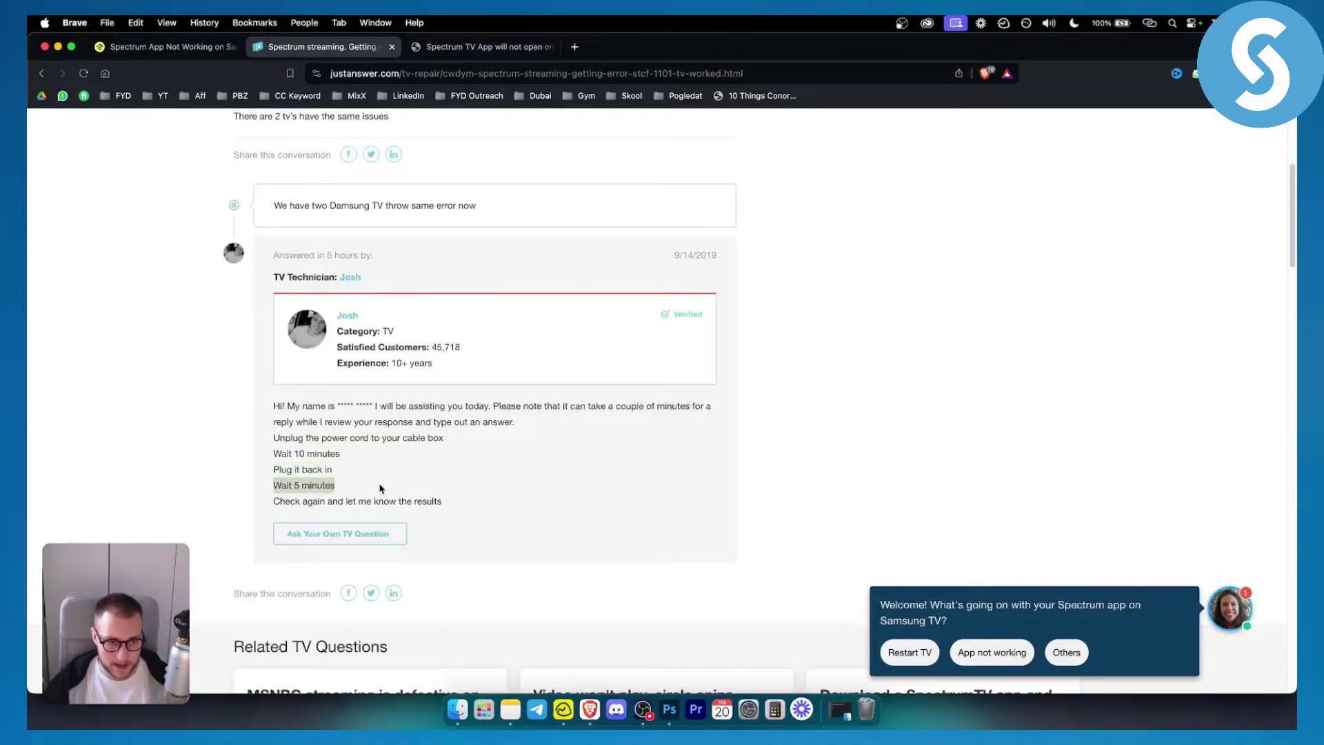
click(380, 488)
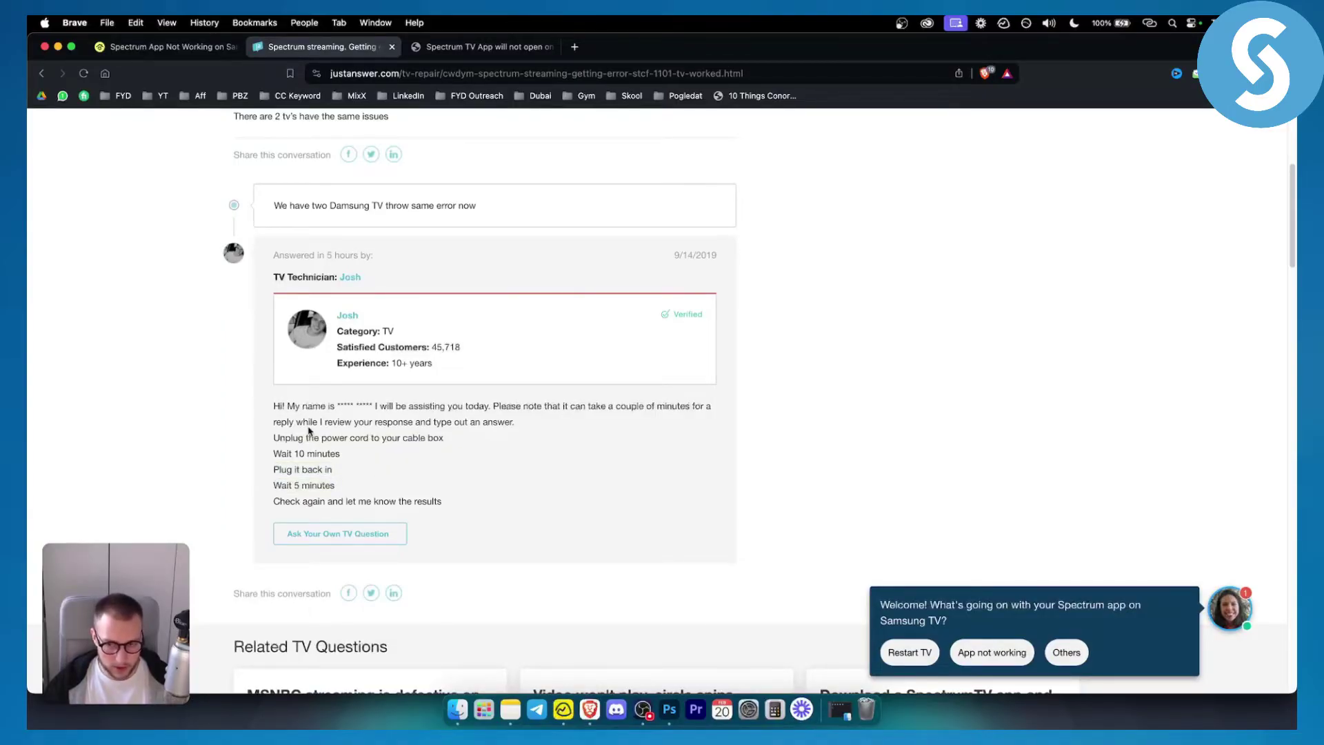
- Open the Good Home Automation article and highlight 'Spectrum app servers are down'
click(155, 46)
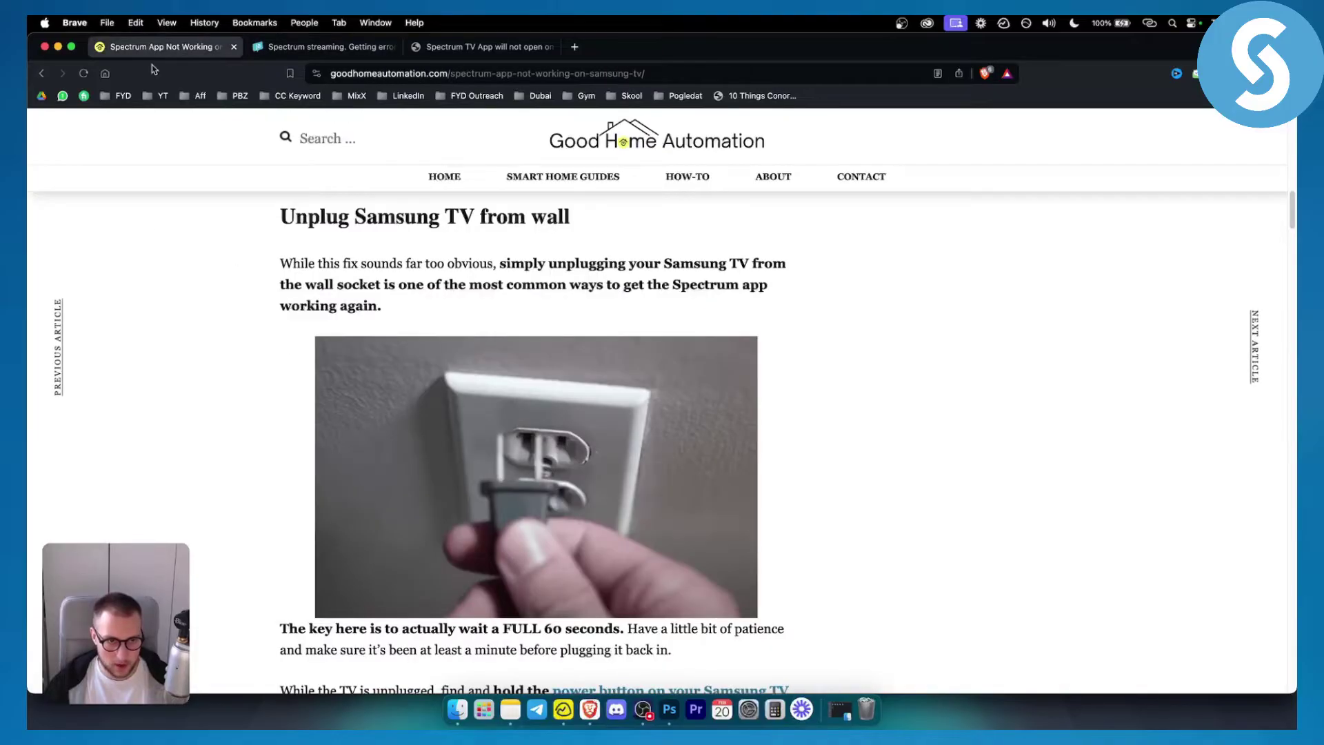
scroll(258, 399, down, 5)
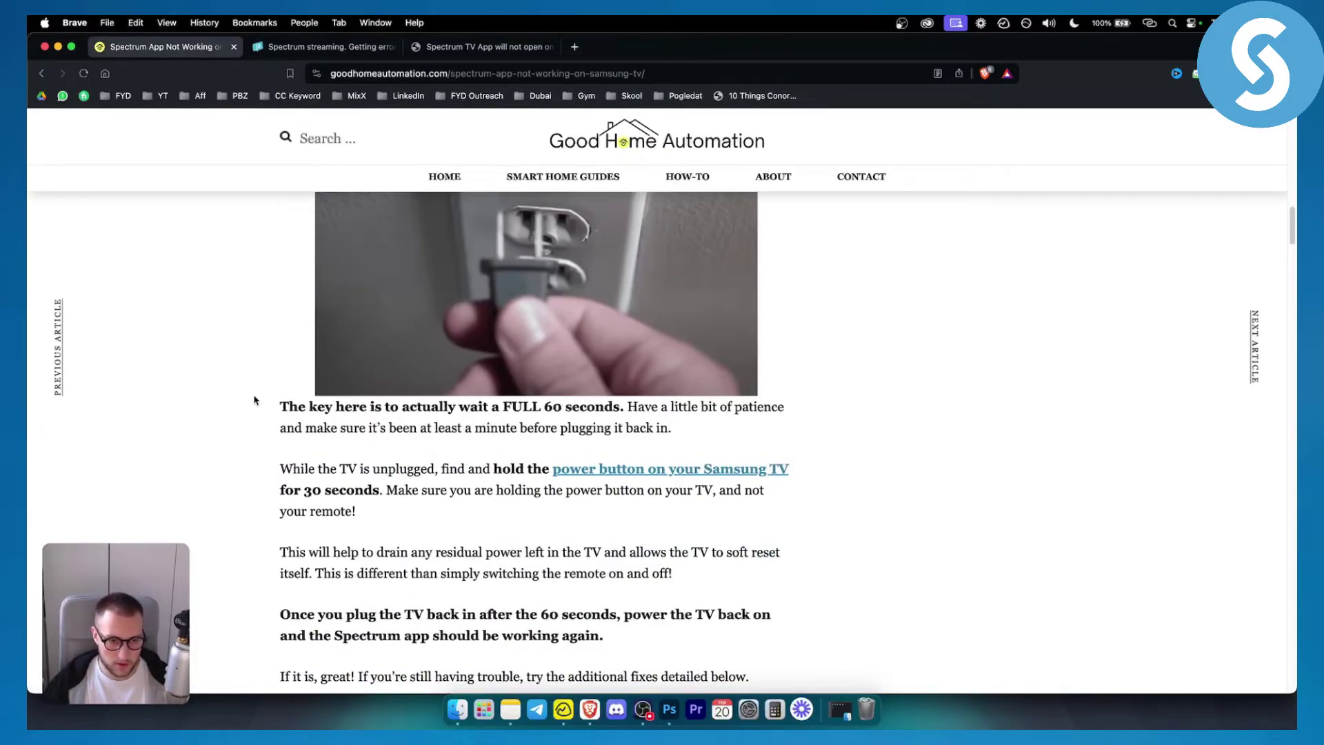
scroll(254, 404, down, 3)
scroll(255, 403, down, 3)
scroll(268, 407, down, 5)
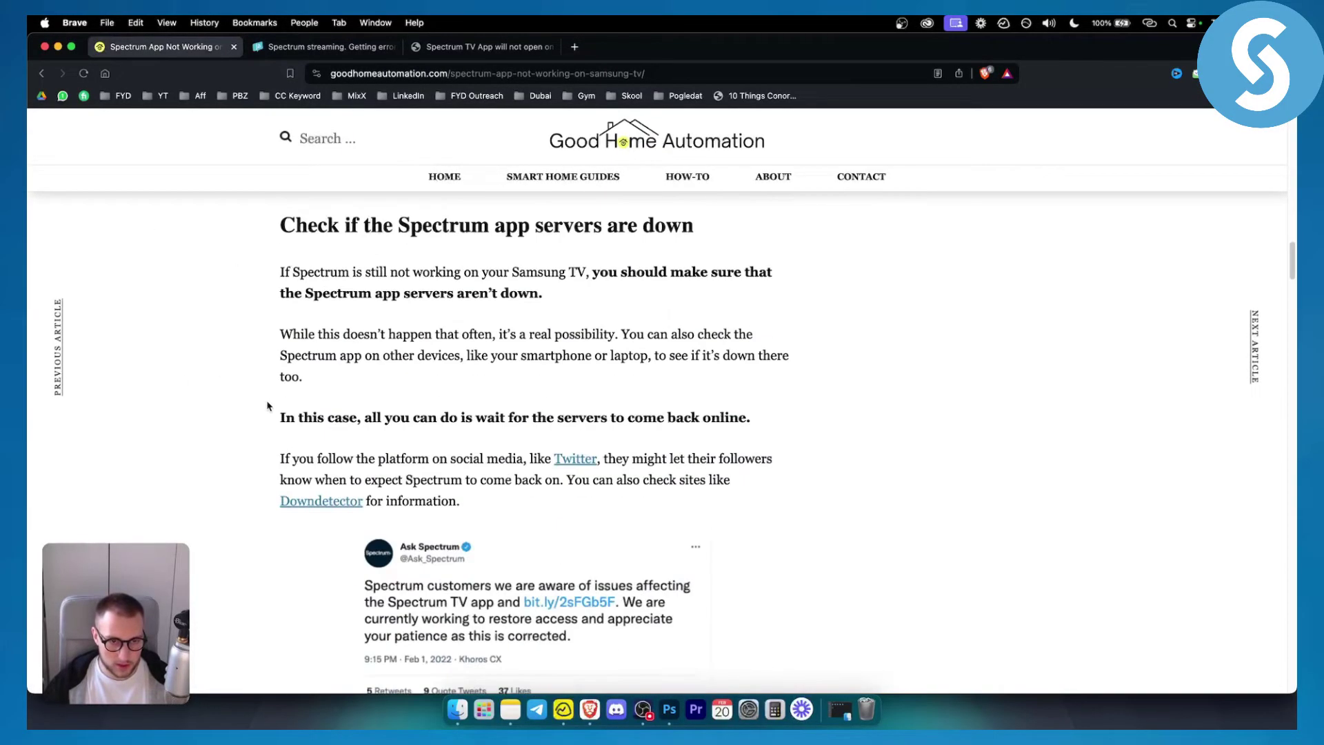
drag(399, 225, 714, 225)
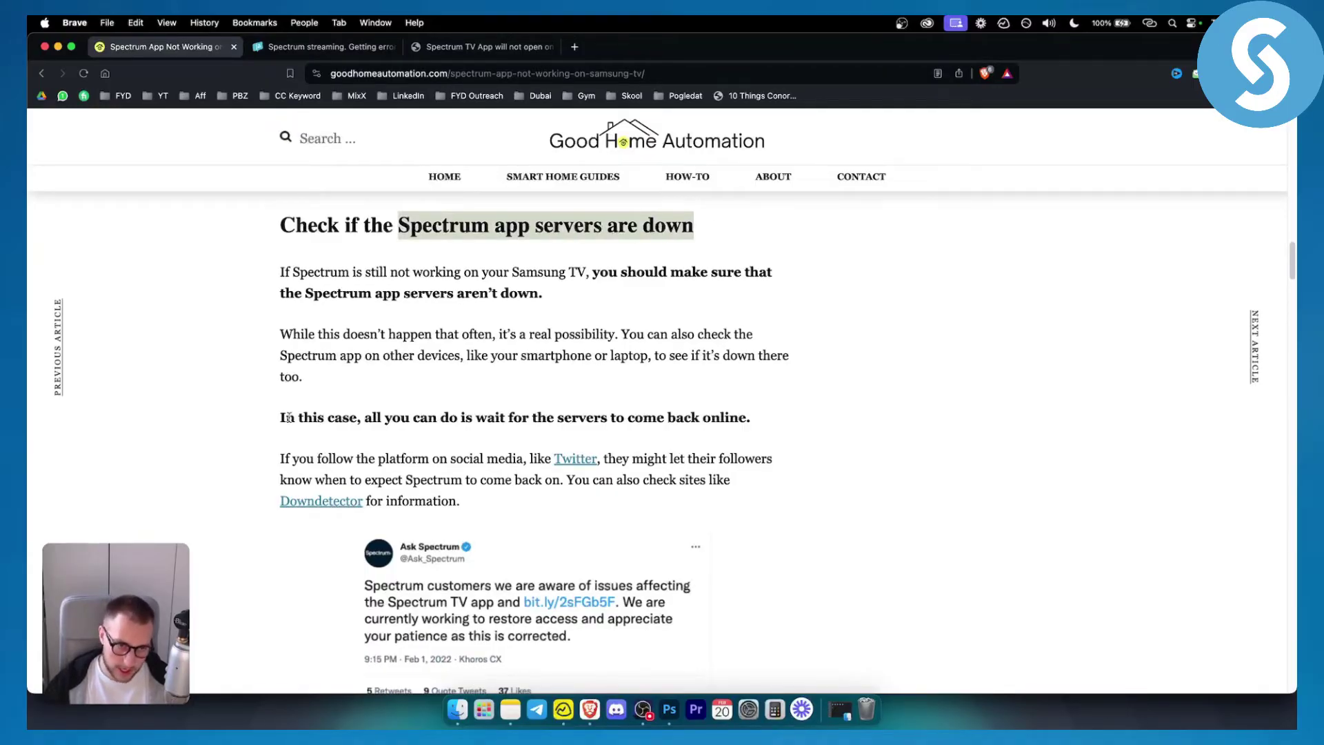
scroll(247, 424, down, 5)
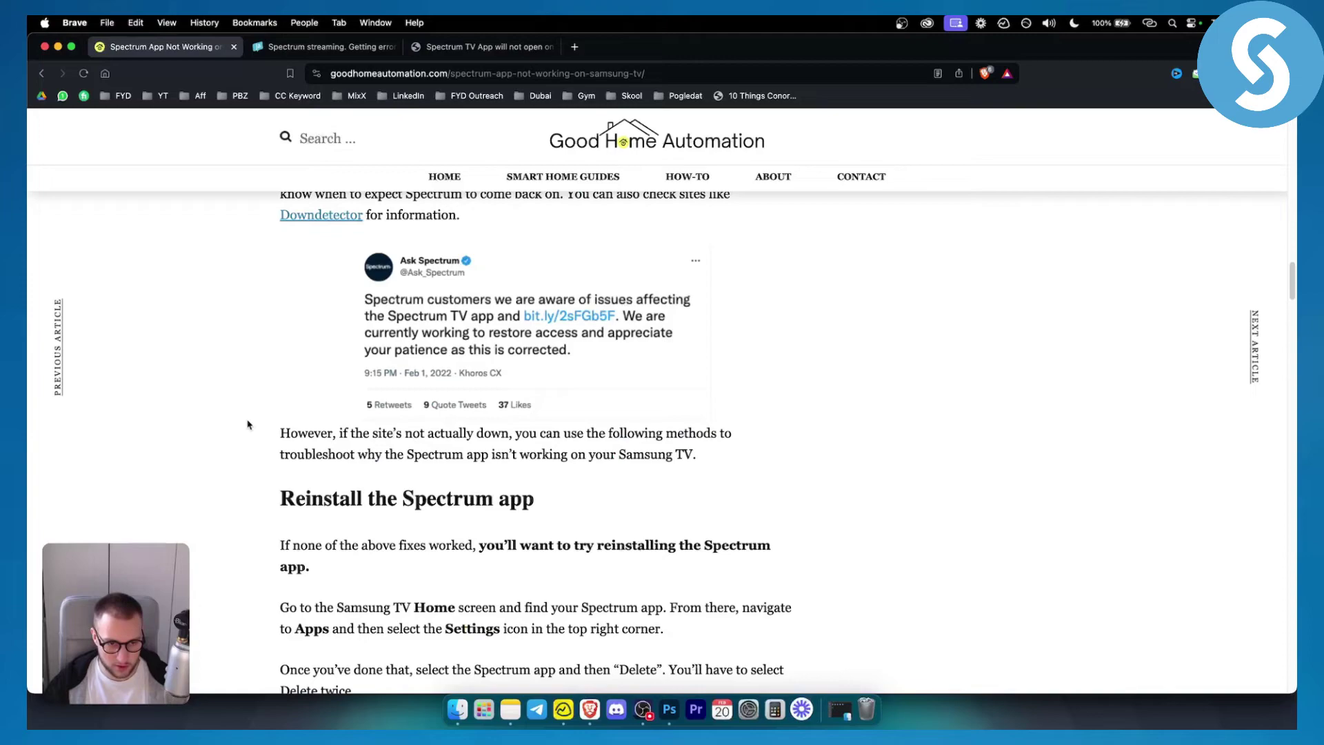
scroll(247, 421, down, 5)
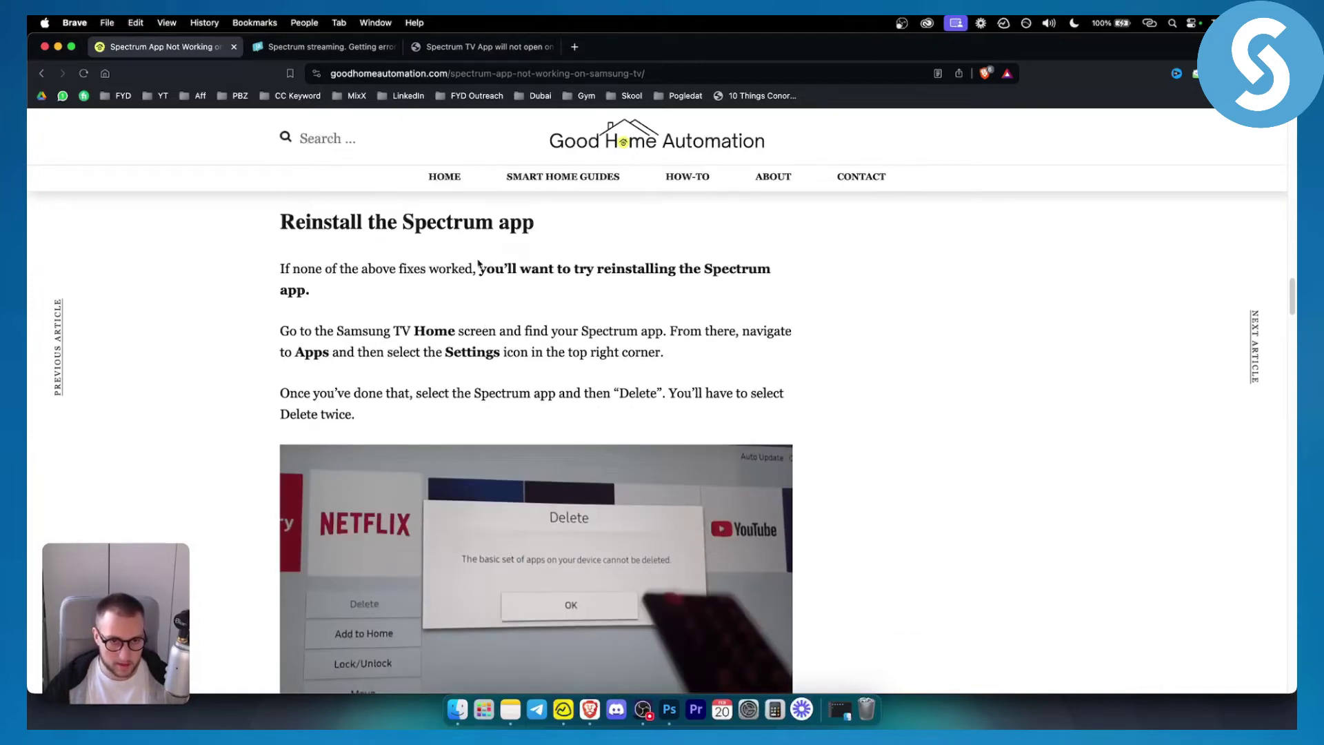
scroll(542, 319, down, 1)
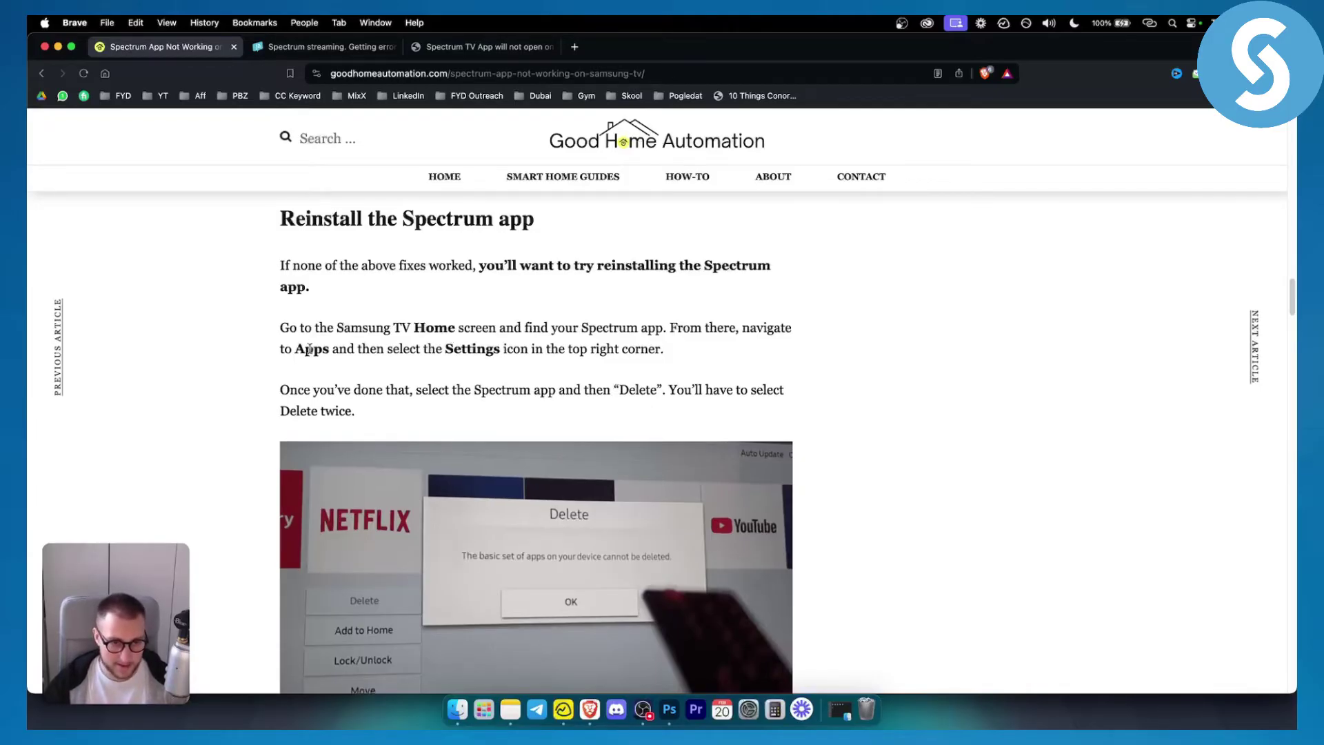
scroll(311, 341, down, 2)
scroll(268, 355, down, 3)
scroll(267, 356, down, 2)
scroll(267, 354, down, 2)
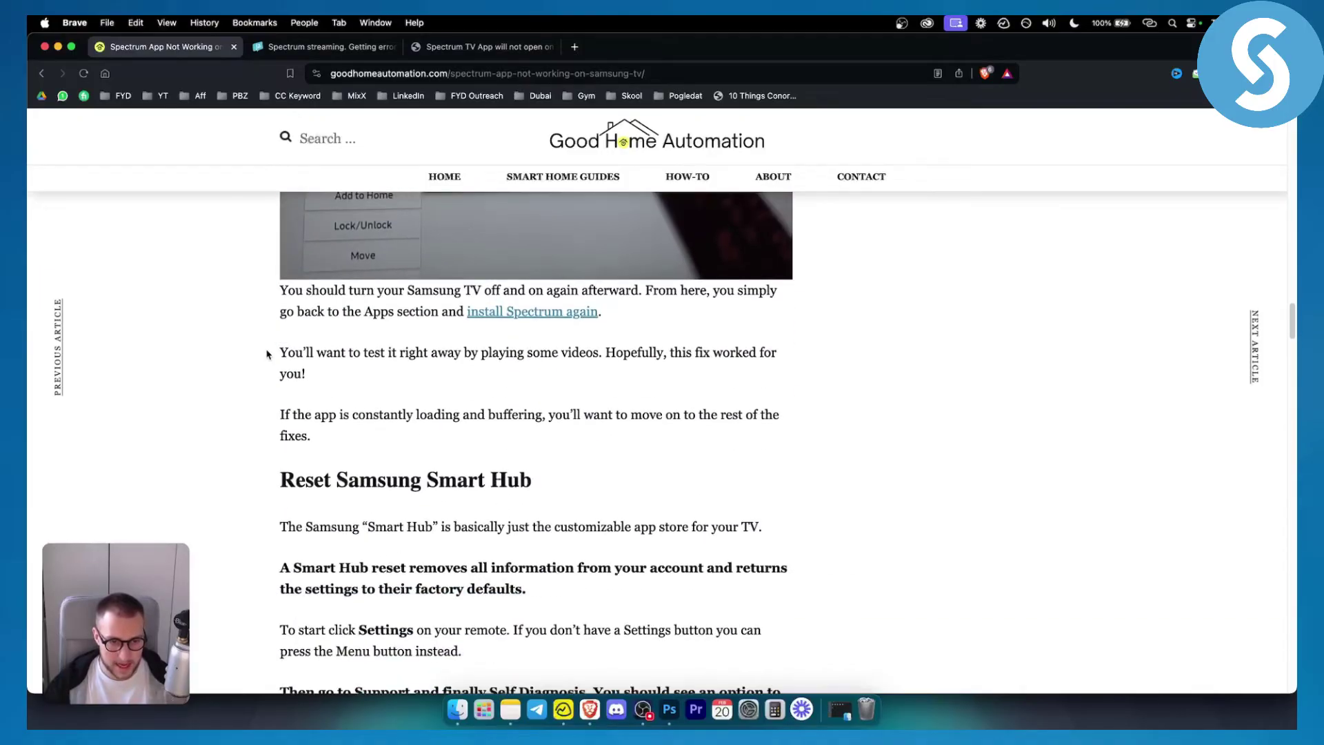
scroll(267, 354, down, 1)
scroll(268, 354, down, 2)
scroll(267, 353, down, 2)
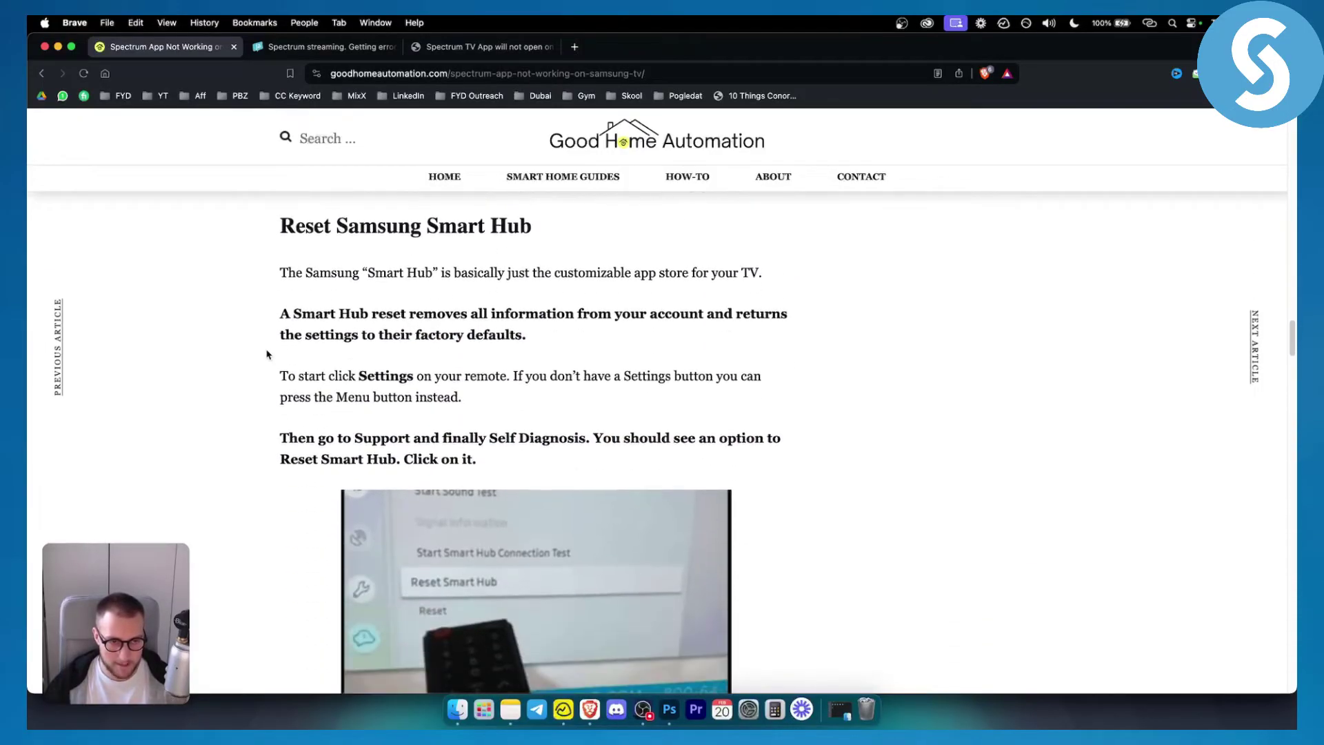
- Highlight 'Samsung Smart Hub' and 'Self Diagnosis' in the Smart Hub reset instructions
drag(329, 225, 532, 228)
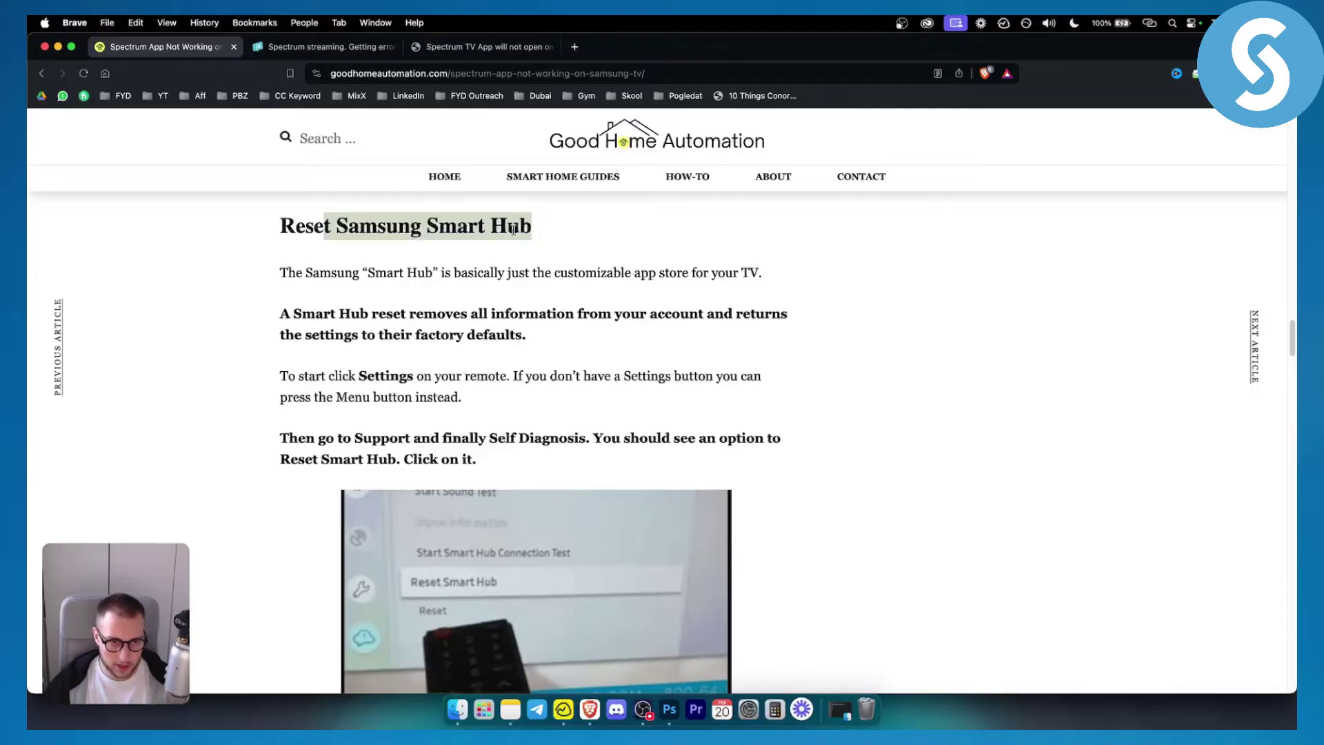
click(492, 229)
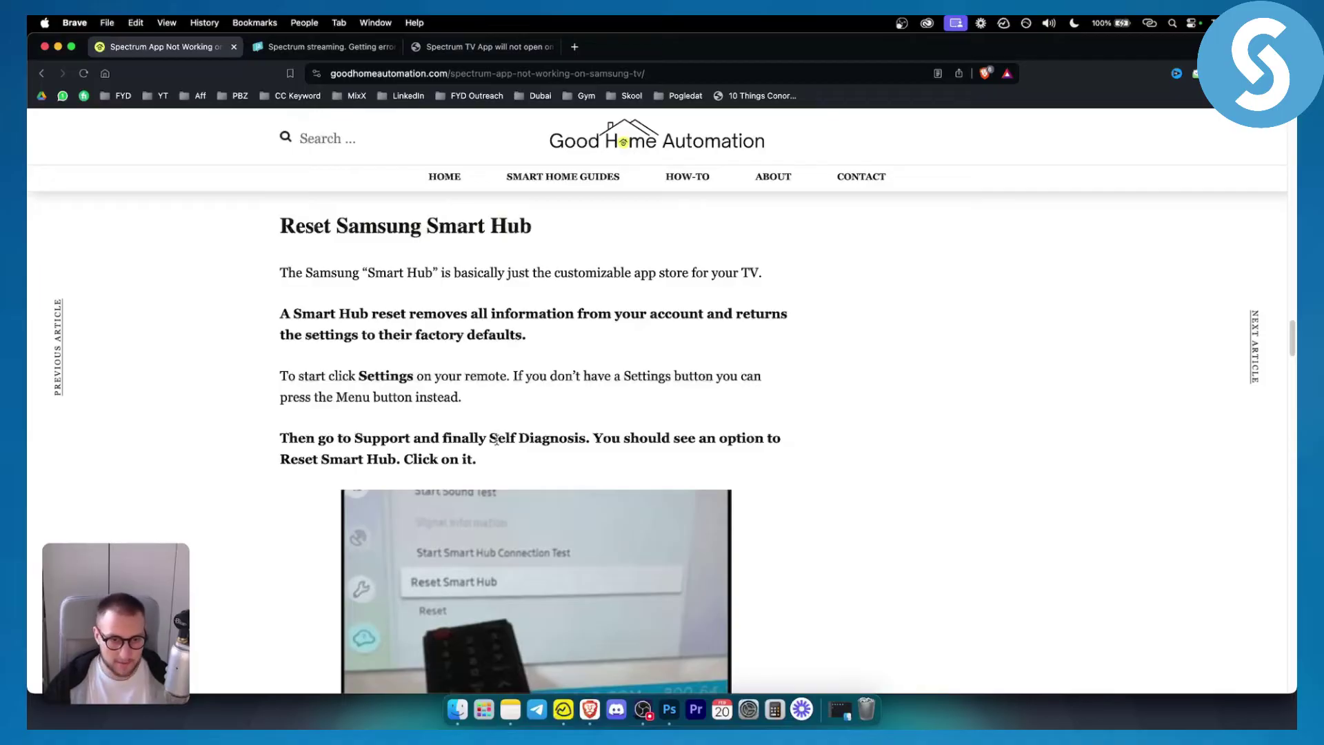
drag(490, 439, 587, 439)
click(588, 439)
scroll(494, 434, down, 3)
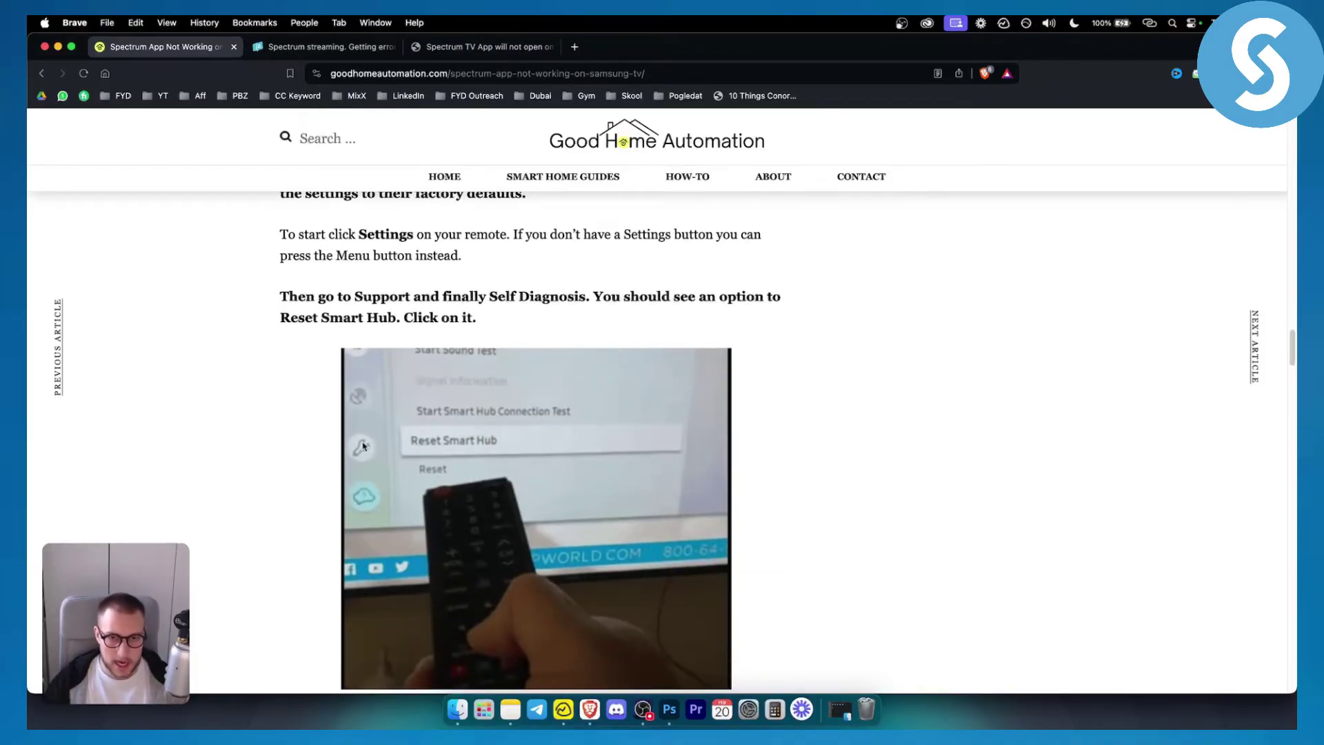
scroll(291, 417, down, 2)
scroll(291, 417, down, 1)
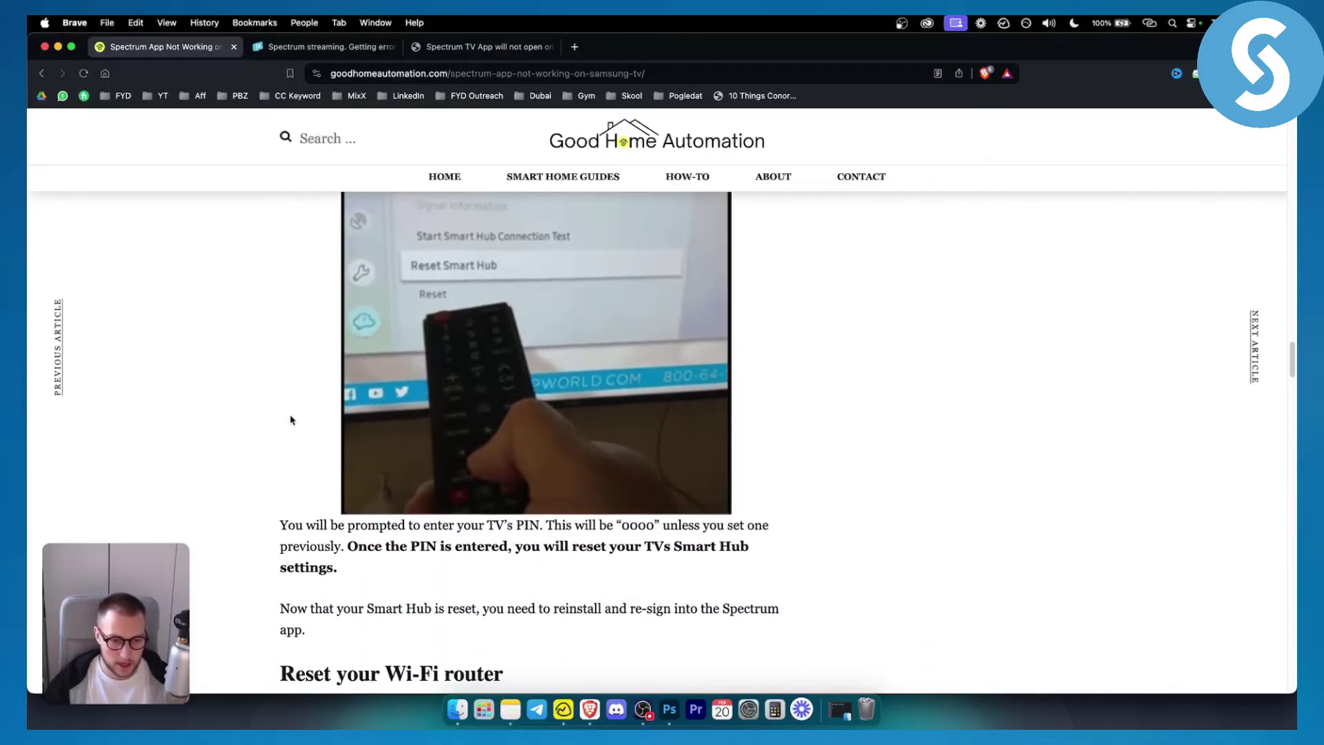
scroll(291, 417, down, 1)
scroll(291, 424, down, 1)
scroll(291, 430, down, 1)
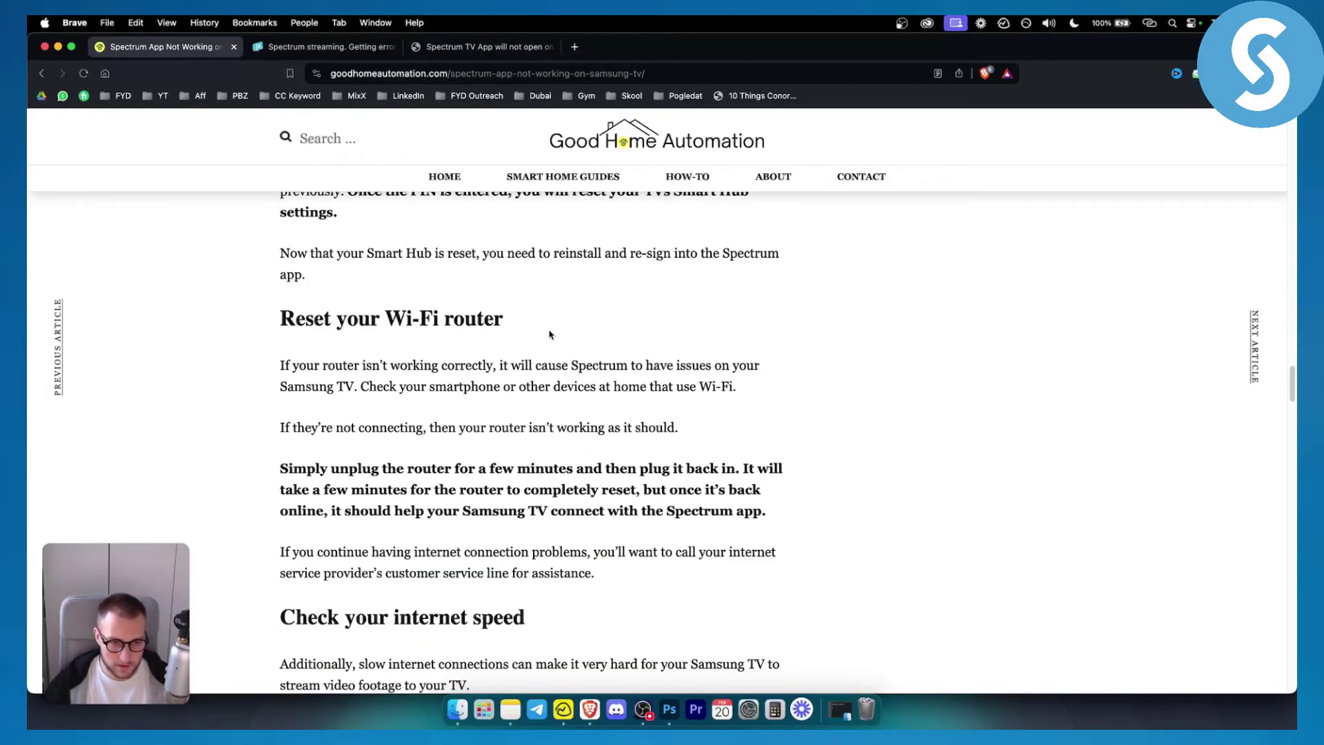
scroll(380, 474, down, 1)
scroll(699, 515, down, 1)
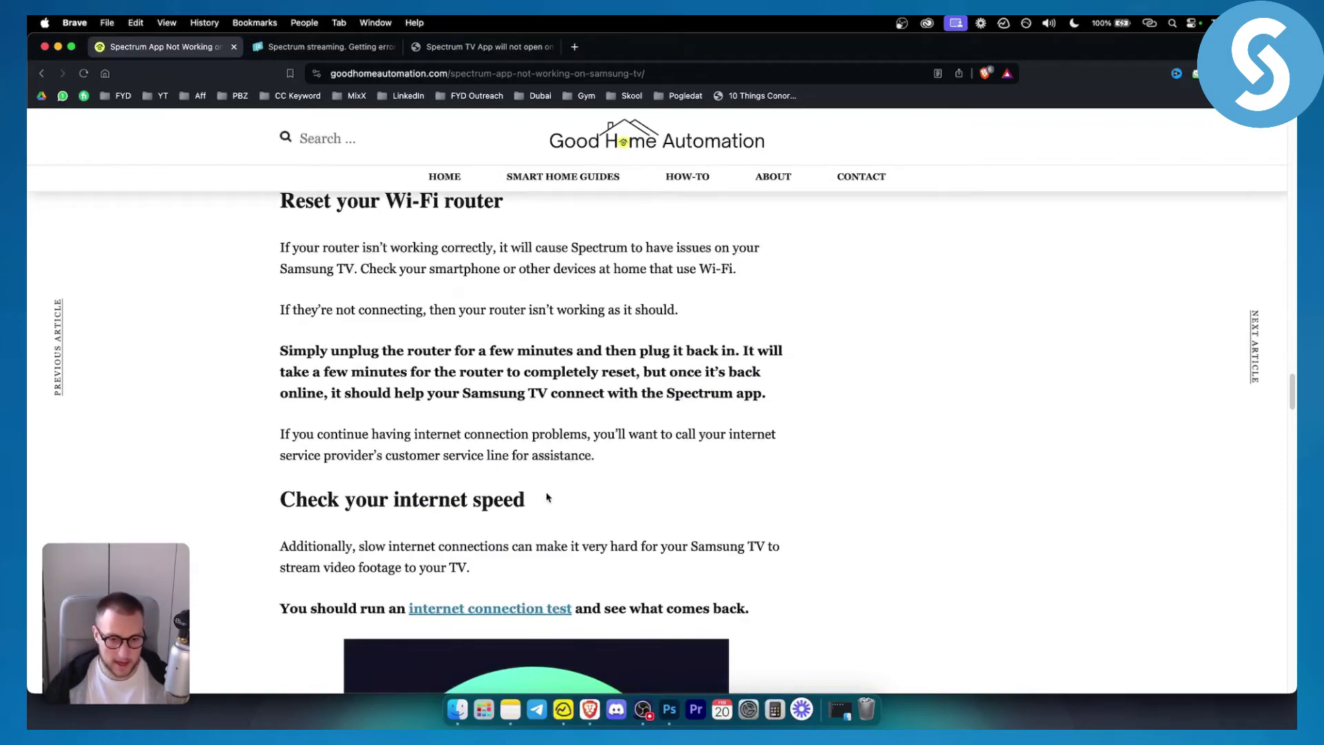
scroll(547, 497, down, 1)
scroll(545, 487, down, 2)
scroll(543, 470, down, 3)
scroll(541, 451, down, 1)
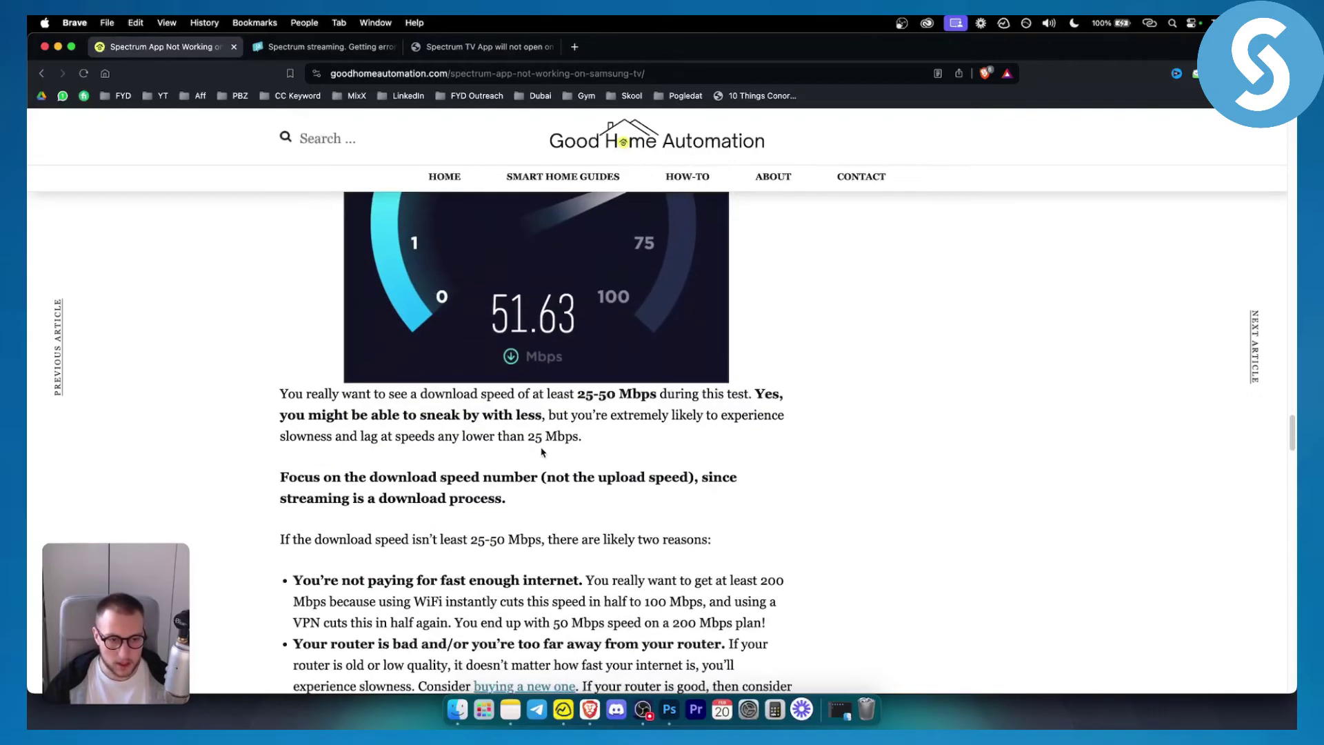
scroll(507, 430, down, 1)
scroll(466, 403, down, 2)
scroll(435, 383, down, 1)
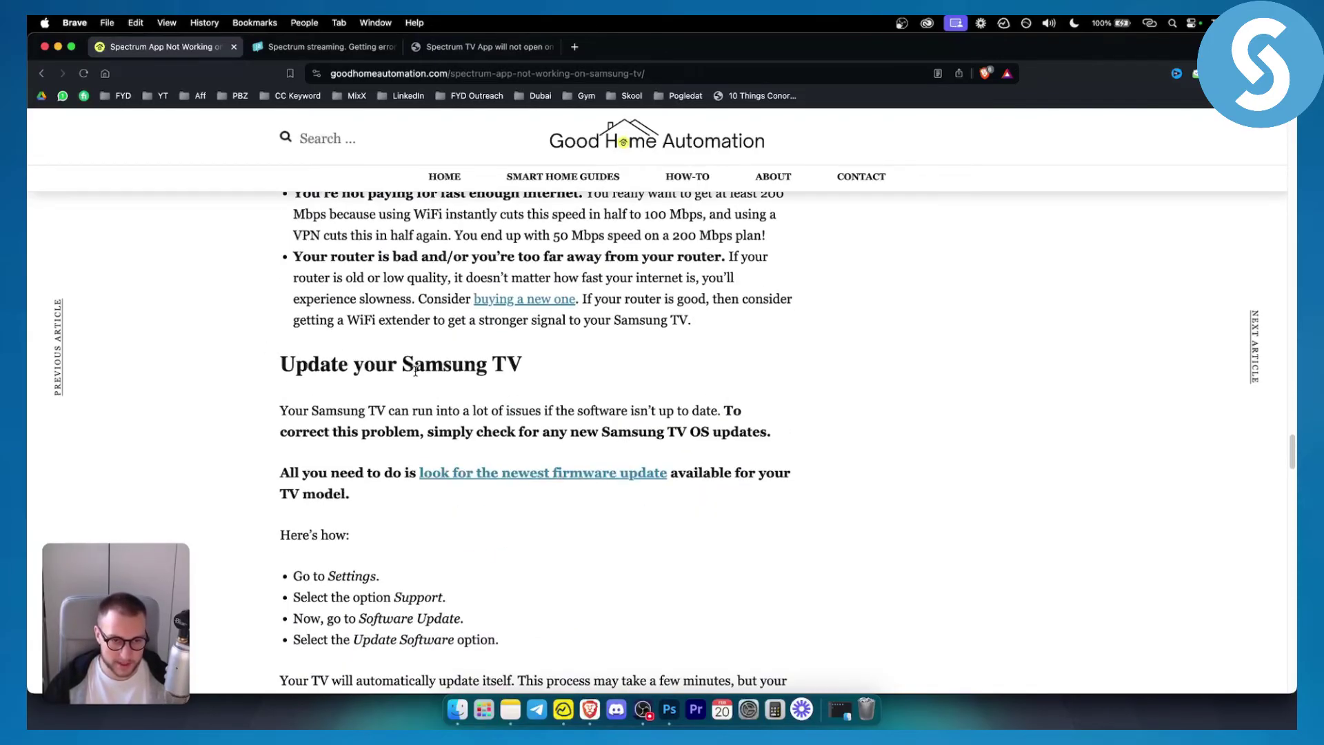
- Highlight 'Samsung TV' in the 'Update your Samsung TV' heading
drag(405, 368, 577, 366)
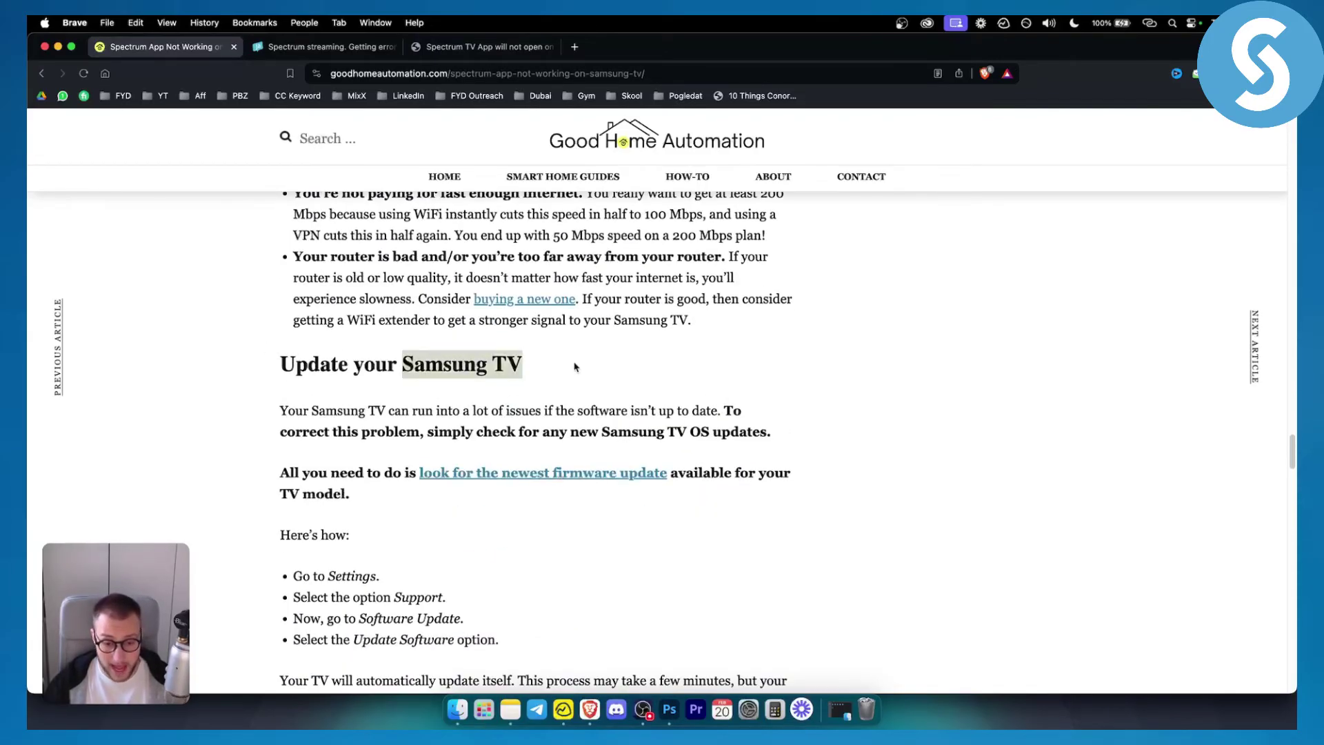